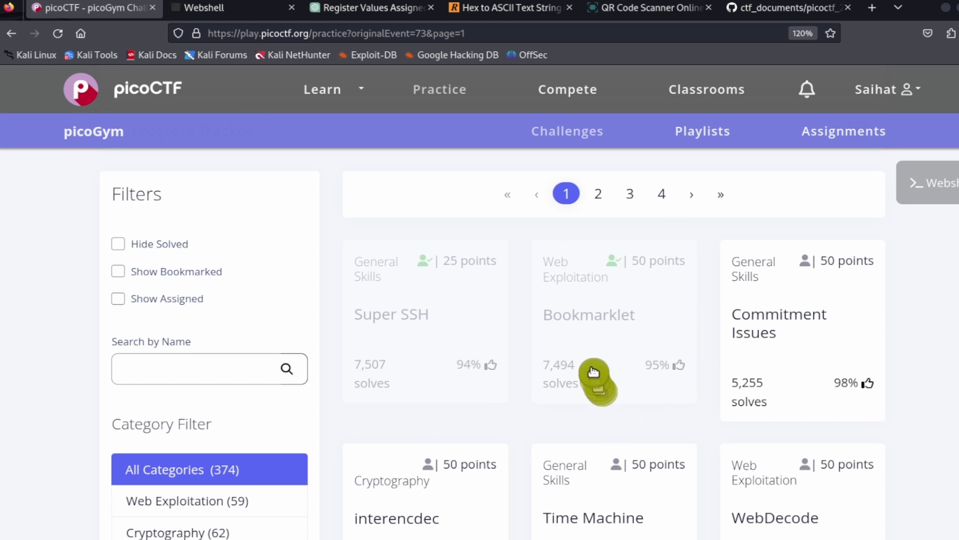
- Open the Bookmarklet challenge card and scroll down to its description and flag field
{"action": "left_click", "coordinate": [587, 323]}
{"action": "scroll", "coordinate": [500, 372], "scroll_direction": "down", "scroll_amount": 3}
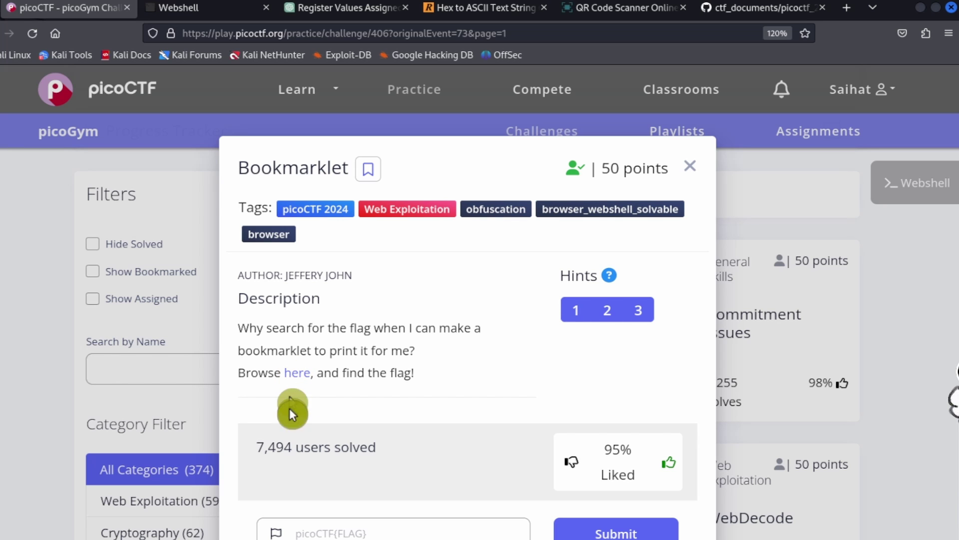
- Open the challenge's 'here' link in a new tab and select all its bookmarklet code
{"action": "right_click", "coordinate": [296, 374]}
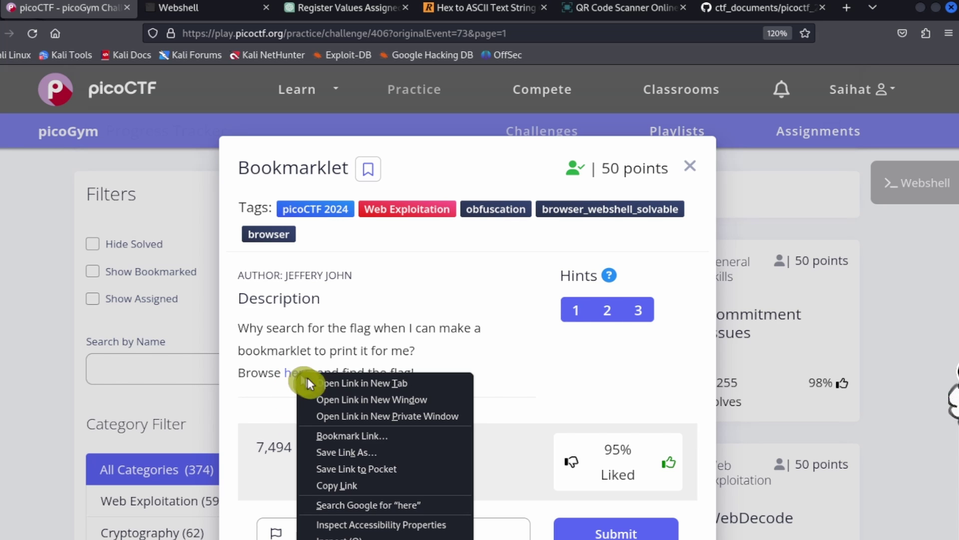
{"action": "left_click", "coordinate": [338, 383]}
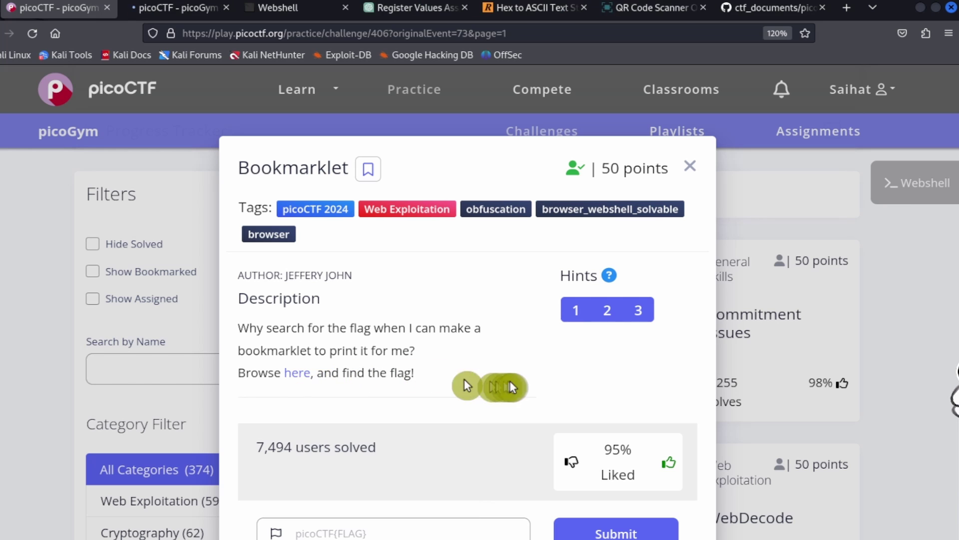
{"action": "left_click", "coordinate": [176, 7]}
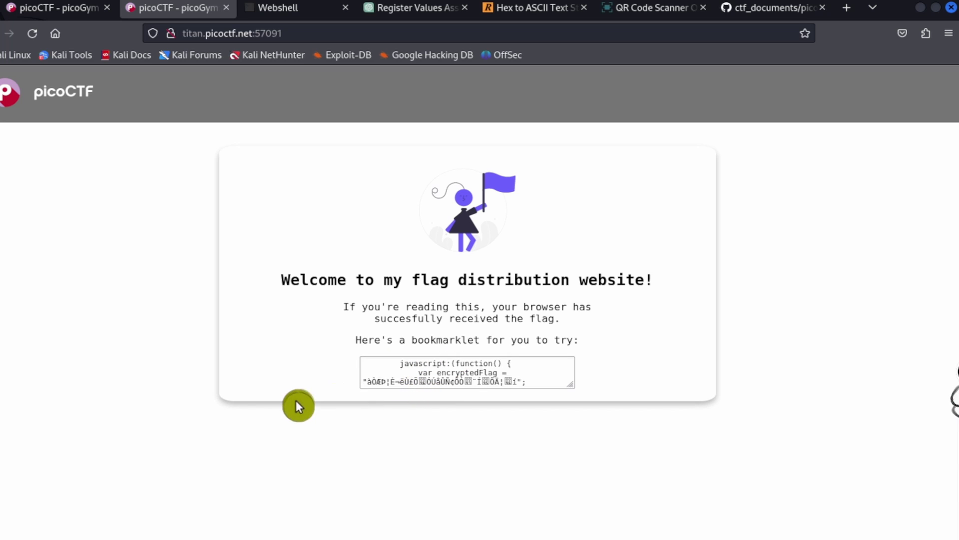
{"action": "left_click_drag", "start_coordinate": [398, 362], "coordinate": [439, 409]}
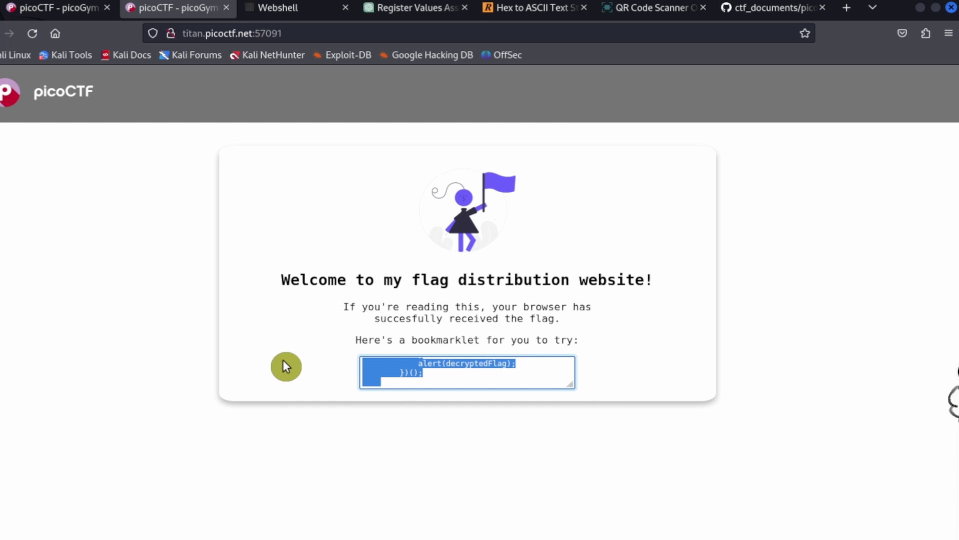
- Save the flag page as bookmark 'picoCTF - picoGym | Bookmarklet Challenge', then show the Bookmarks list
{"action": "left_click", "coordinate": [949, 34]}
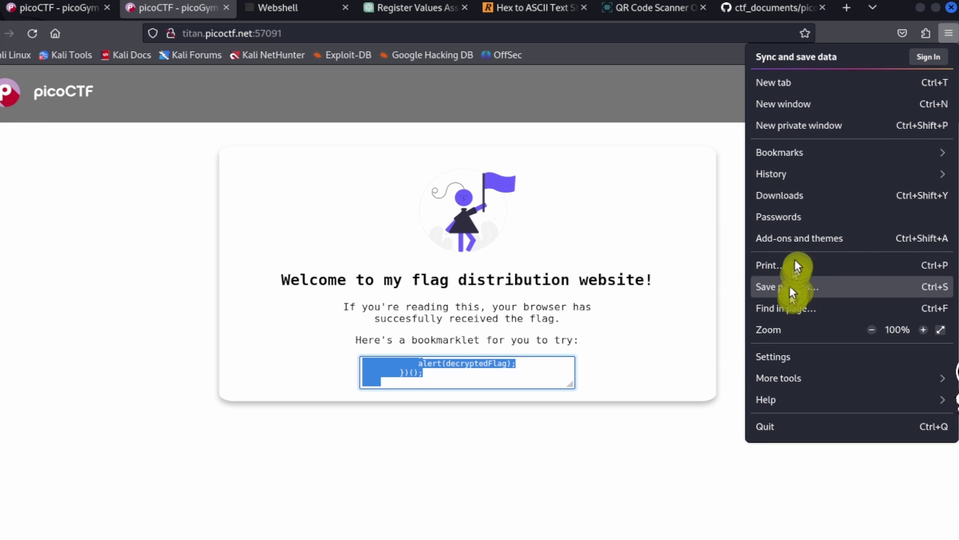
{"action": "left_click", "coordinate": [799, 150]}
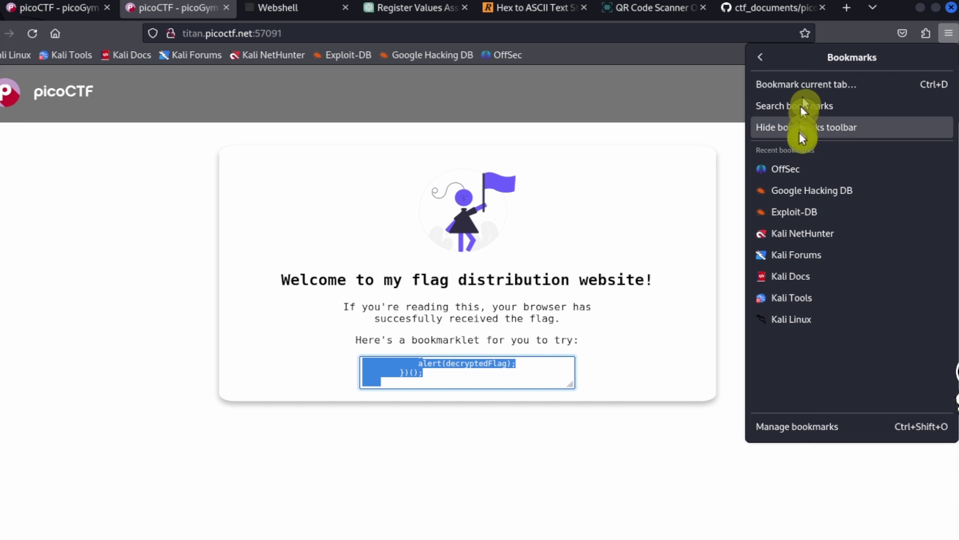
{"action": "left_click", "coordinate": [817, 85]}
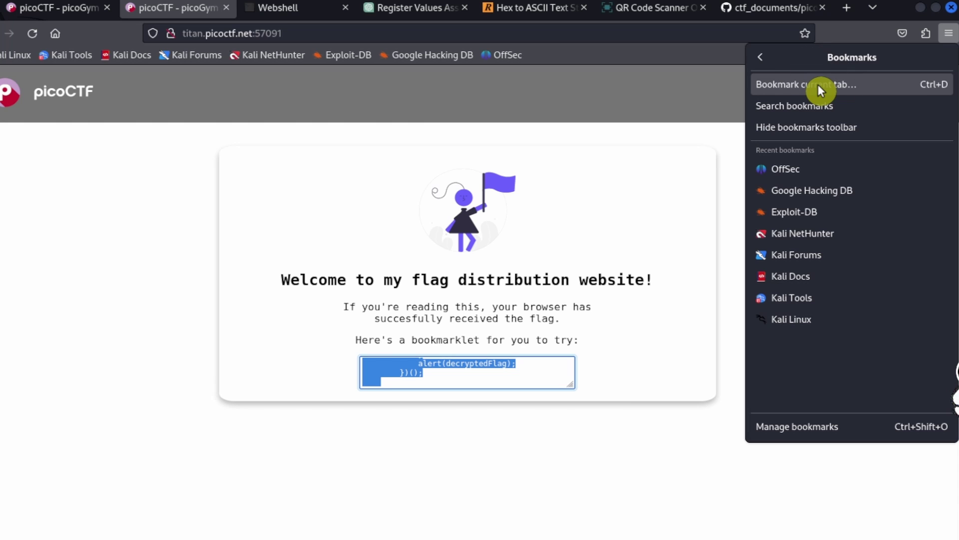
{"action": "left_click", "coordinate": [817, 85]}
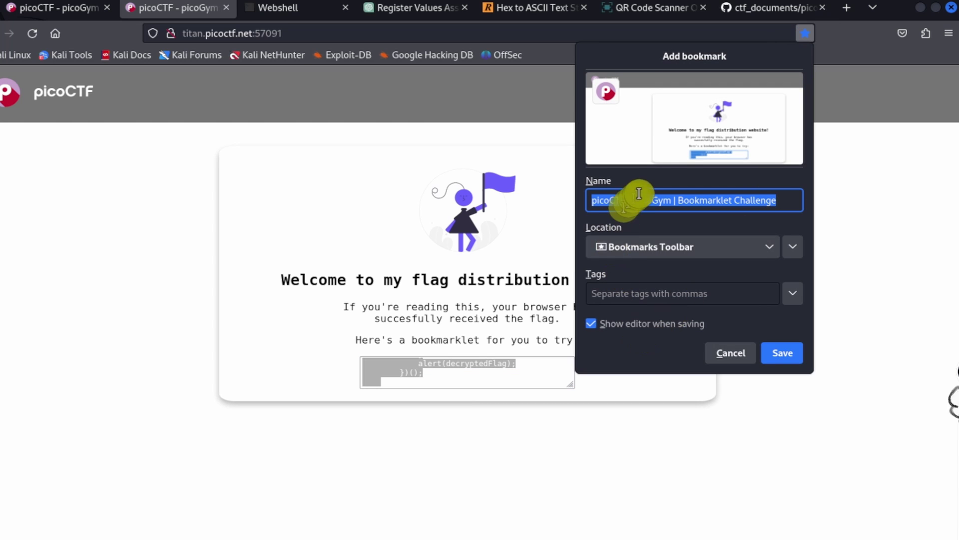
{"action": "left_click", "coordinate": [781, 353]}
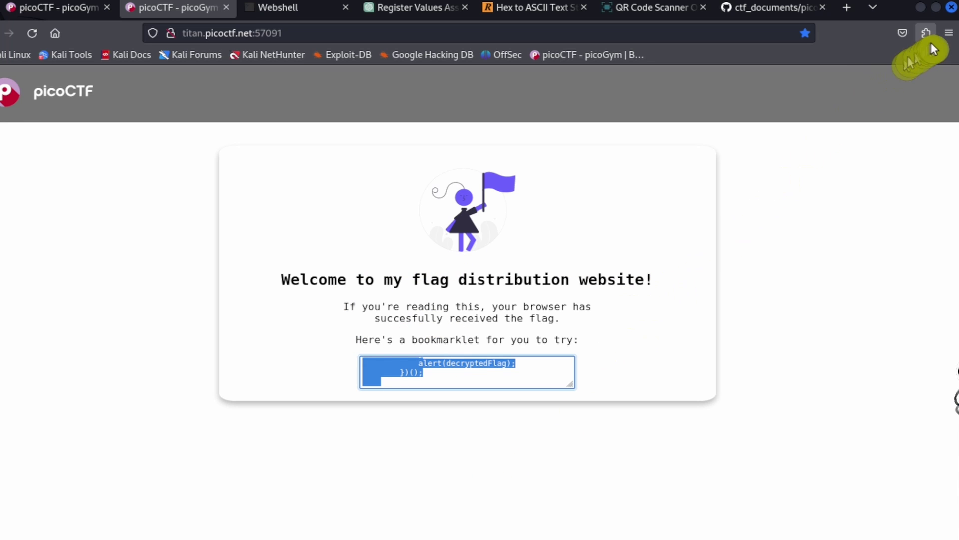
{"action": "left_click", "coordinate": [949, 33]}
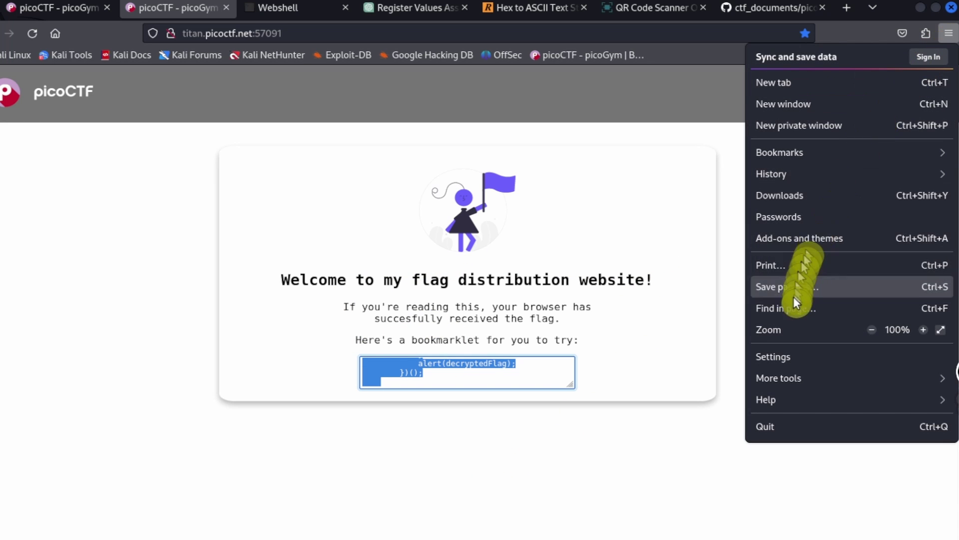
{"action": "left_click", "coordinate": [817, 151]}
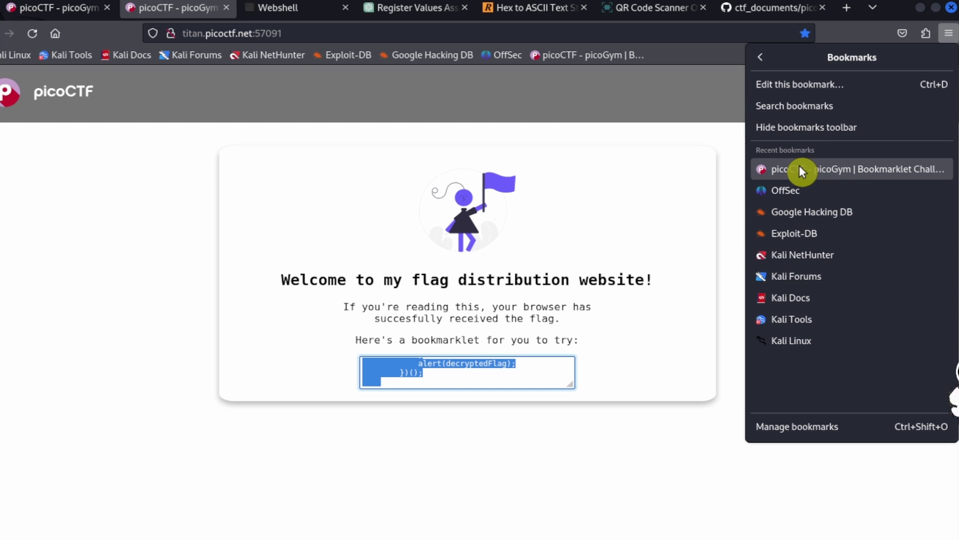
- Edit the picoCTF bookmark so its URL is the pasted bookmarklet JavaScript, and save it
{"action": "right_click", "coordinate": [800, 166]}
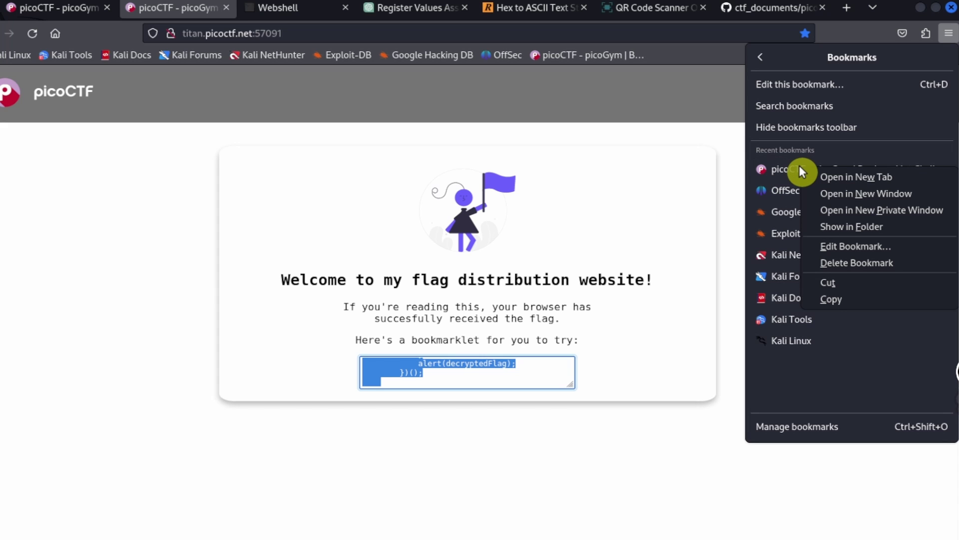
{"action": "left_click", "coordinate": [834, 245]}
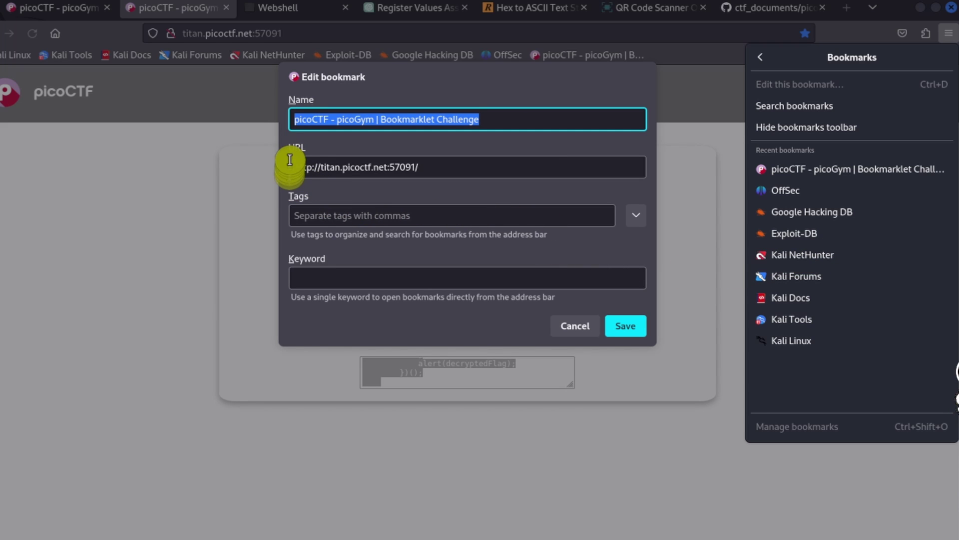
{"action": "left_click", "coordinate": [437, 167]}
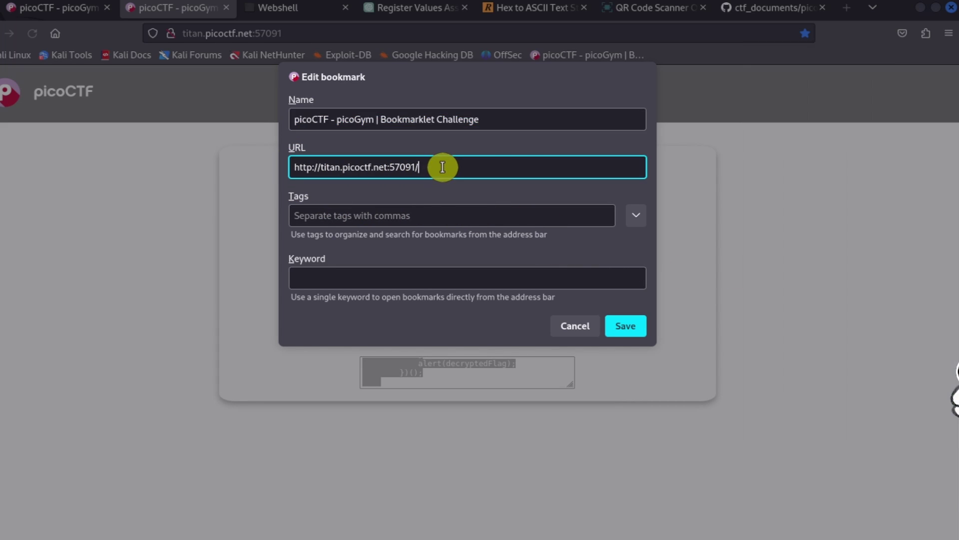
{"action": "left_click_drag", "start_coordinate": [430, 167], "coordinate": [282, 167]}
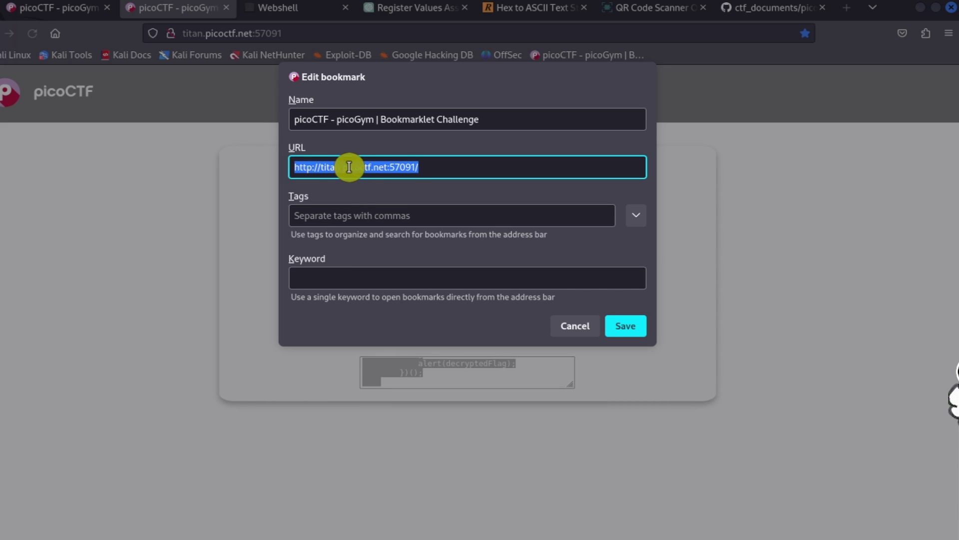
{"action": "key", "text": "ctrl+v"}
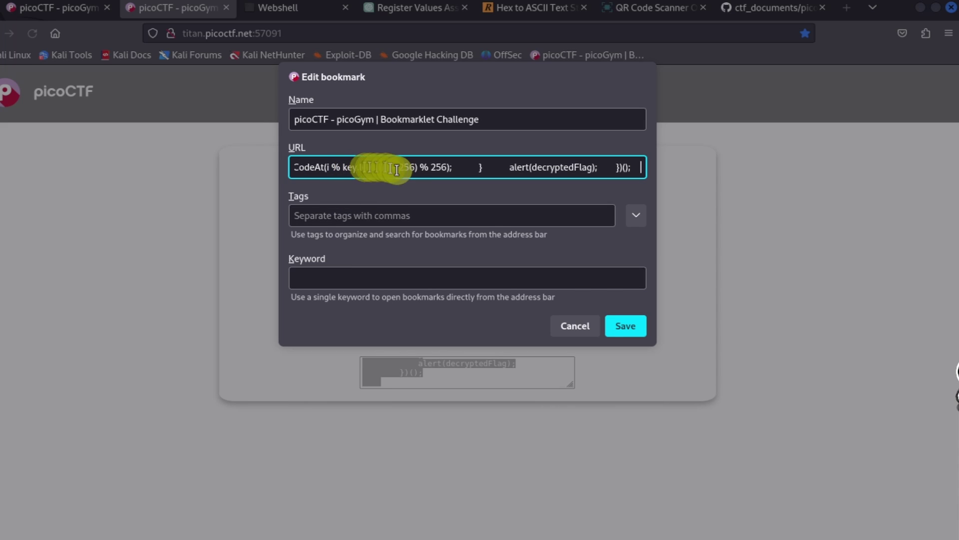
{"action": "left_click", "coordinate": [625, 326]}
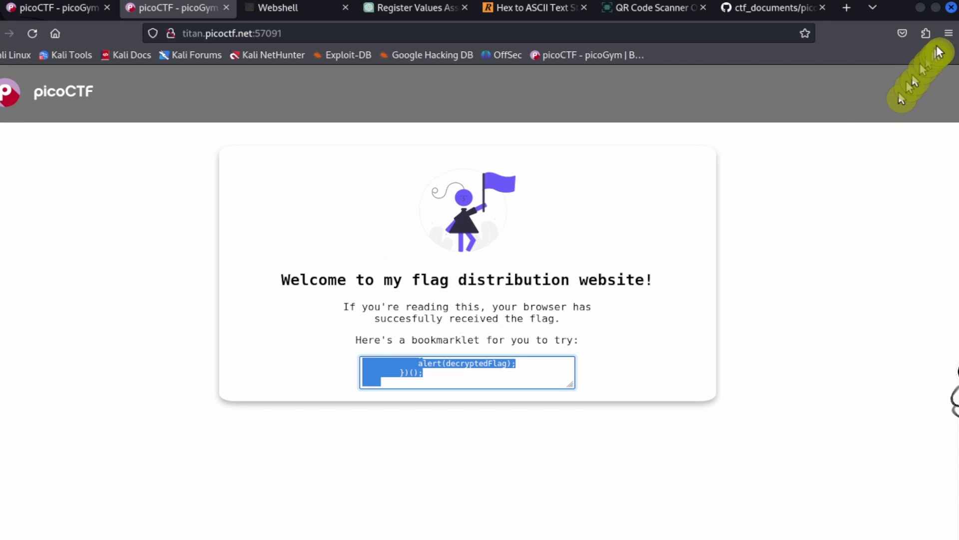
- Run the picoCTF bookmarklet from the Bookmarks menu and select the flag shown in the alert
{"action": "left_click", "coordinate": [949, 33]}
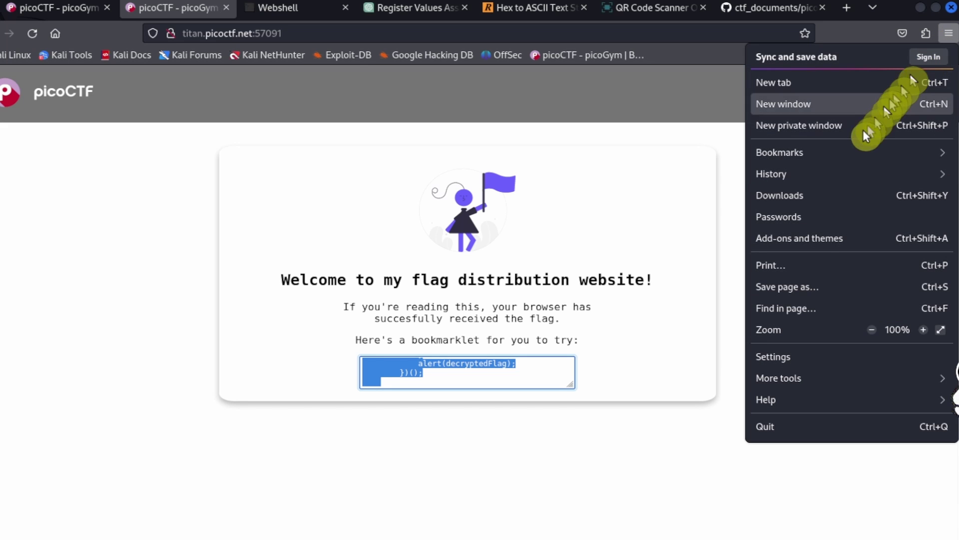
{"action": "left_click", "coordinate": [834, 152]}
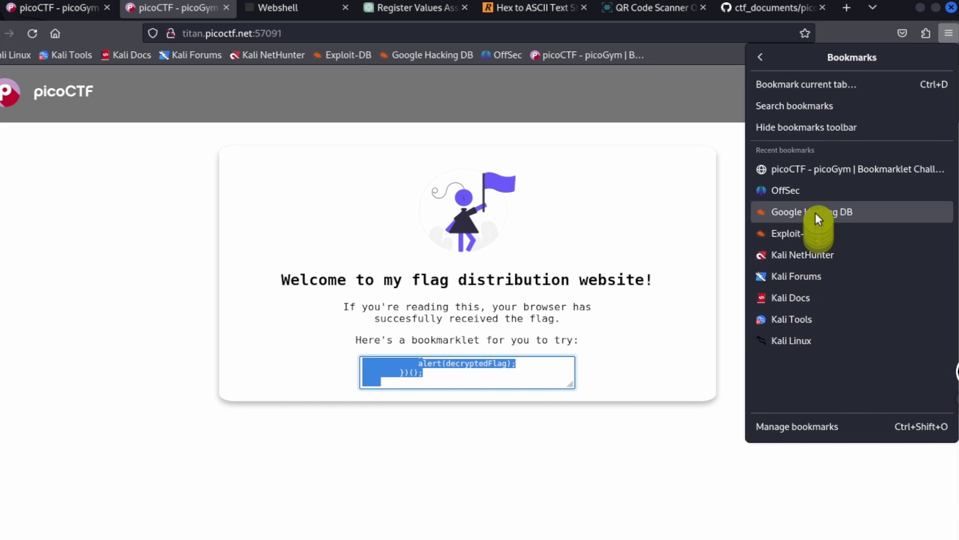
{"action": "left_click", "coordinate": [807, 169]}
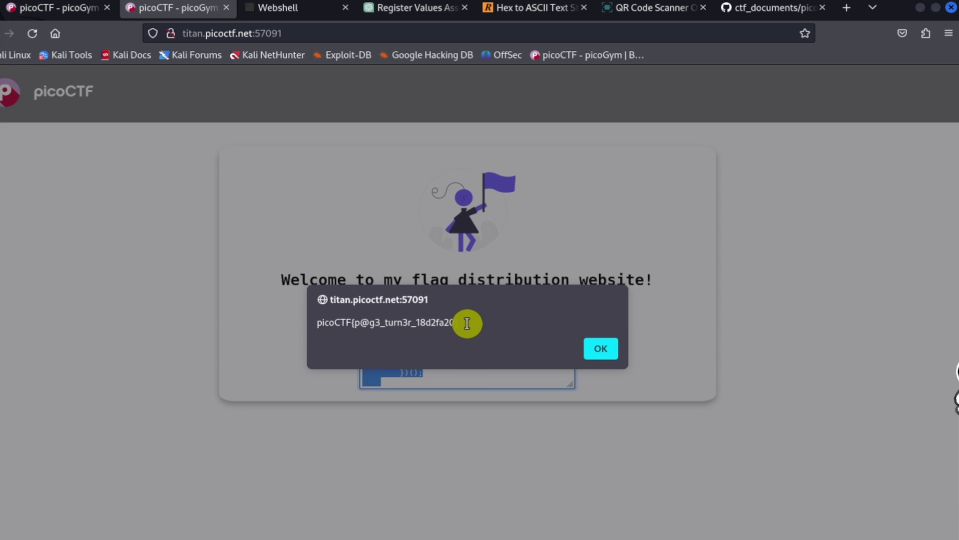
{"action": "left_click_drag", "start_coordinate": [462, 323], "coordinate": [317, 325]}
{"action": "key", "text": "ctrl+c"}
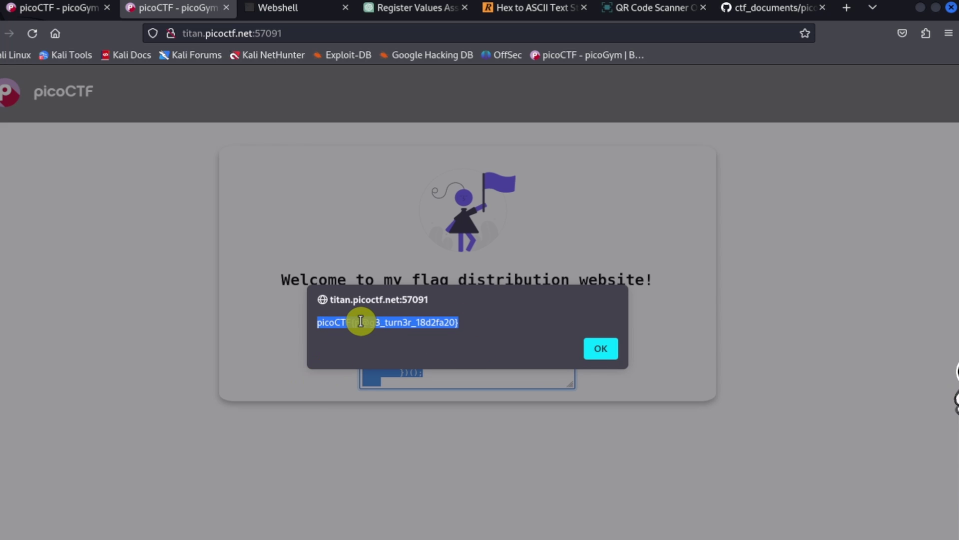
- Dismiss the alert, return to the challenge tab, and submit the pasted flag
{"action": "left_click", "coordinate": [601, 345]}
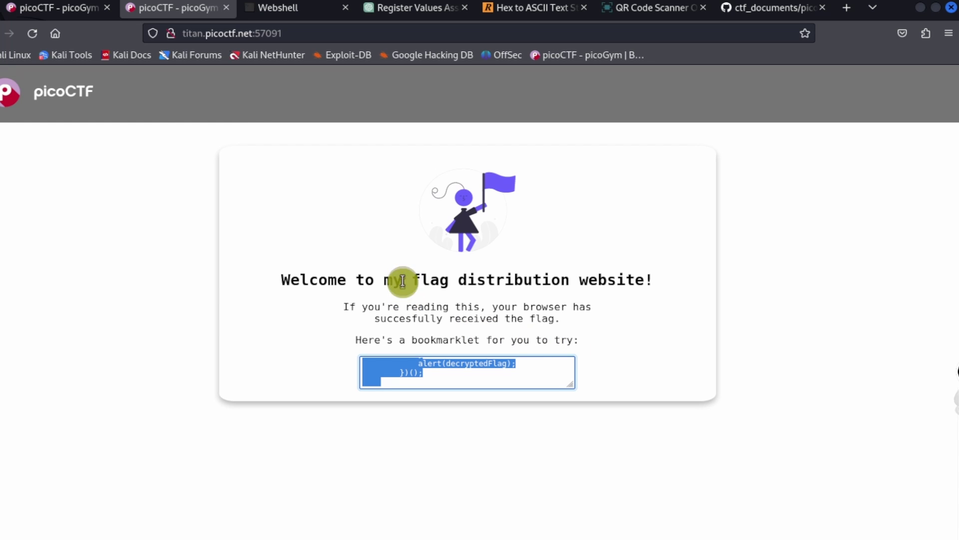
{"action": "left_click", "coordinate": [57, 8]}
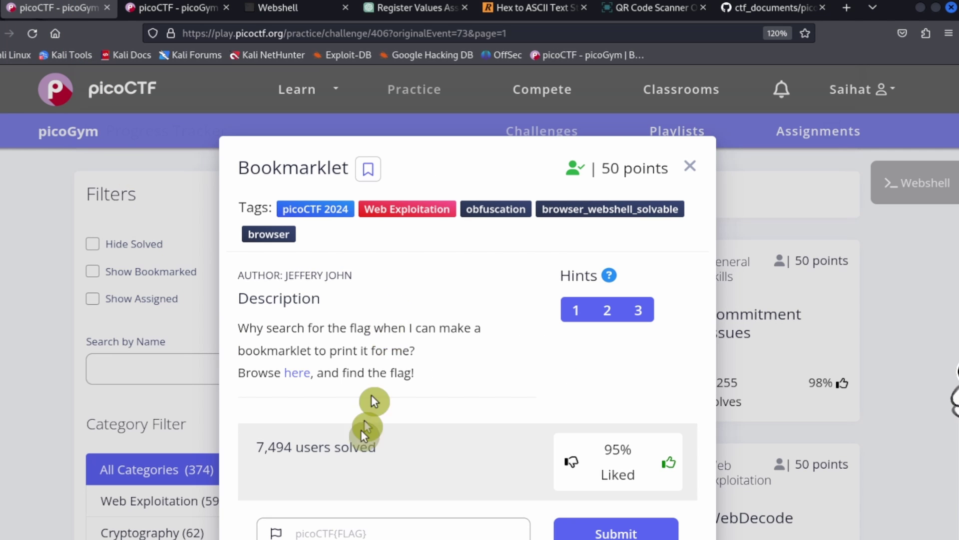
{"action": "left_click", "coordinate": [320, 533]}
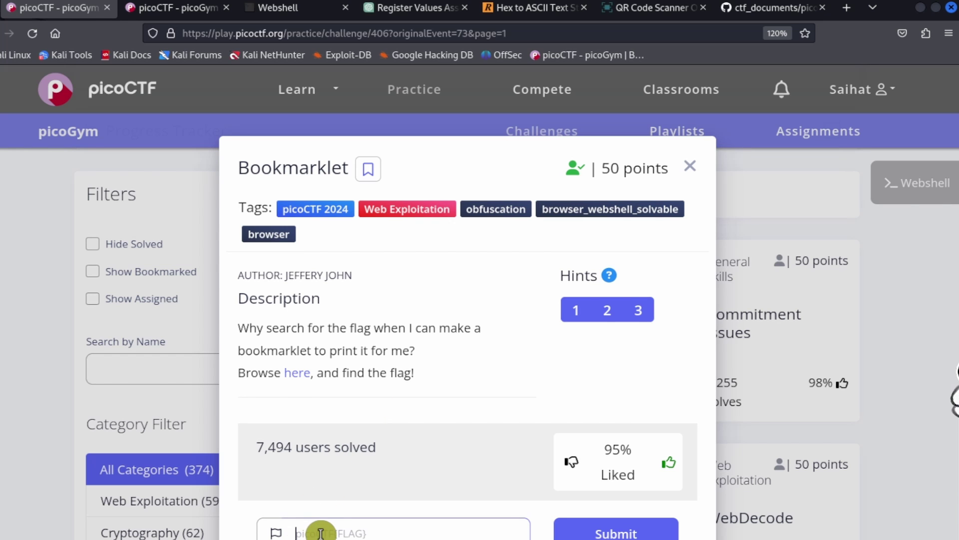
{"action": "key", "text": "ctrl+v"}
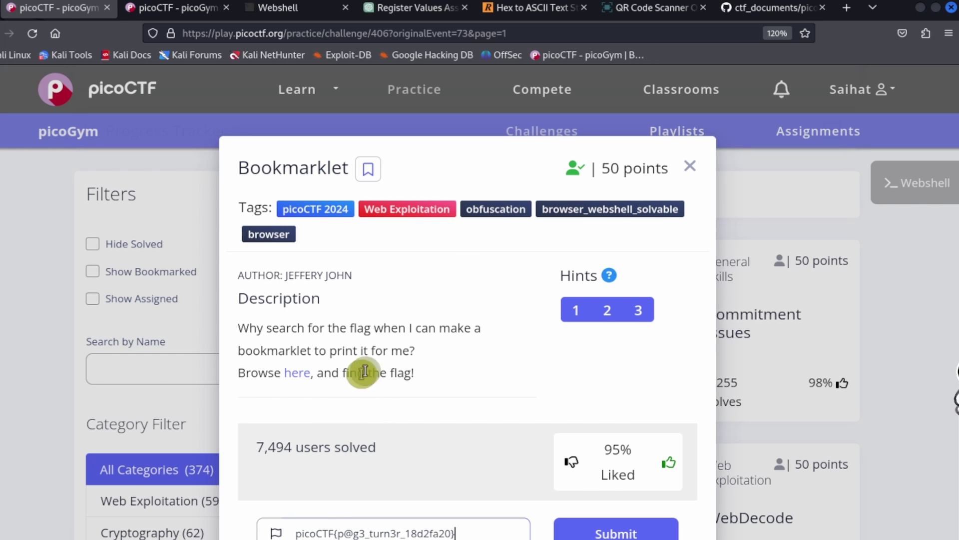
{"action": "left_click", "coordinate": [615, 533]}
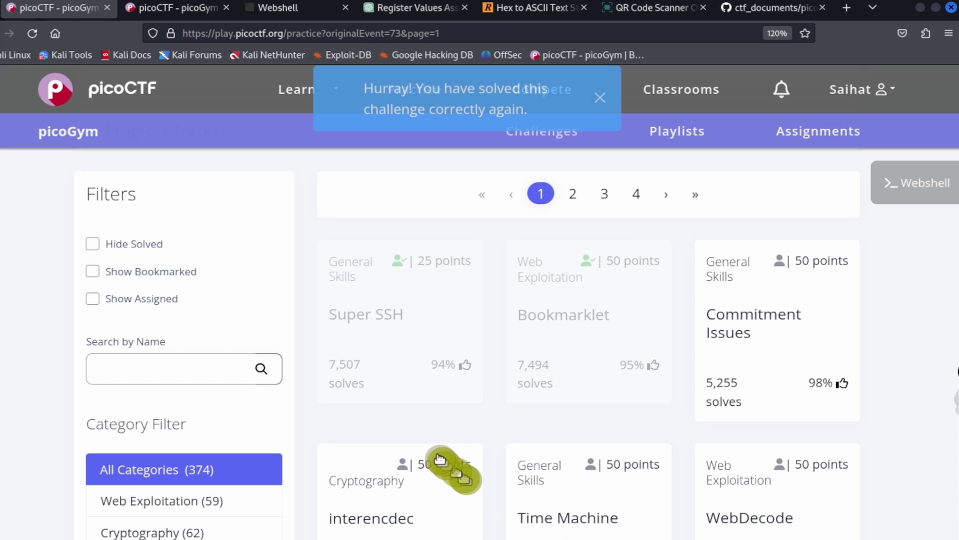
- Reopen the solved Bookmarklet challenge and give it a thumbs-up rating
{"action": "left_click", "coordinate": [600, 112]}
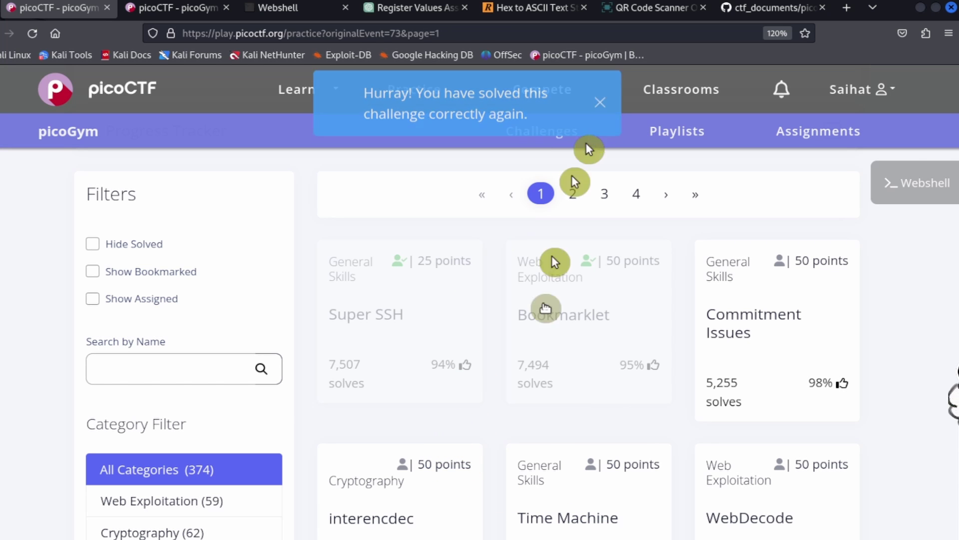
{"action": "left_click", "coordinate": [586, 317]}
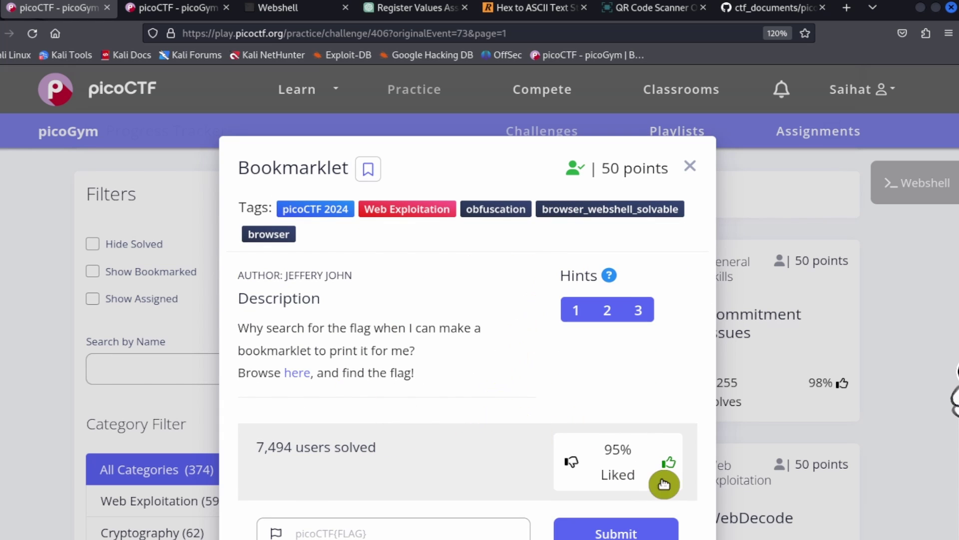
{"action": "left_click", "coordinate": [669, 465]}
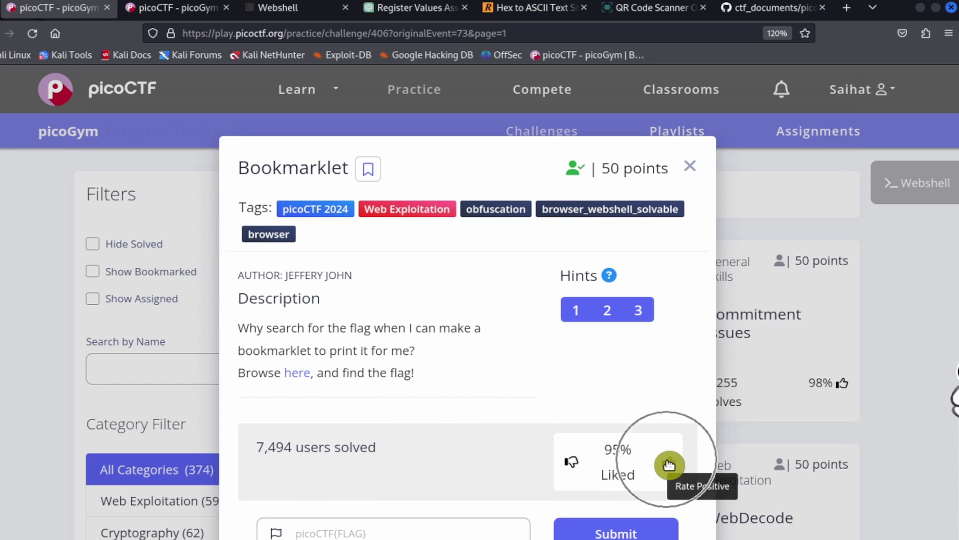